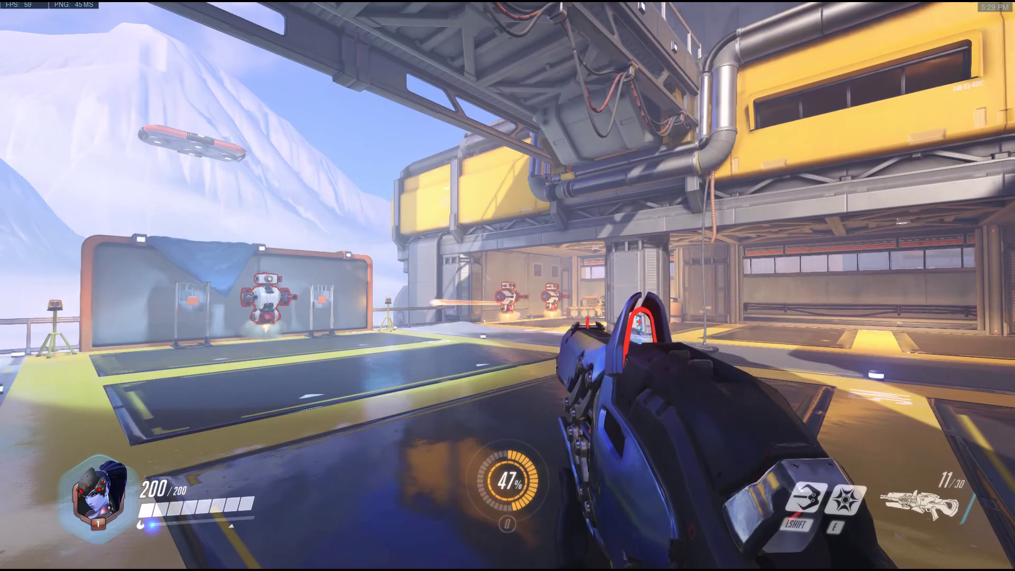
# Step: Snipe training bots while advancing into the hangar, eliminating two of them
pyautogui.rightClick(507, 286)
pyautogui.click(507, 285)
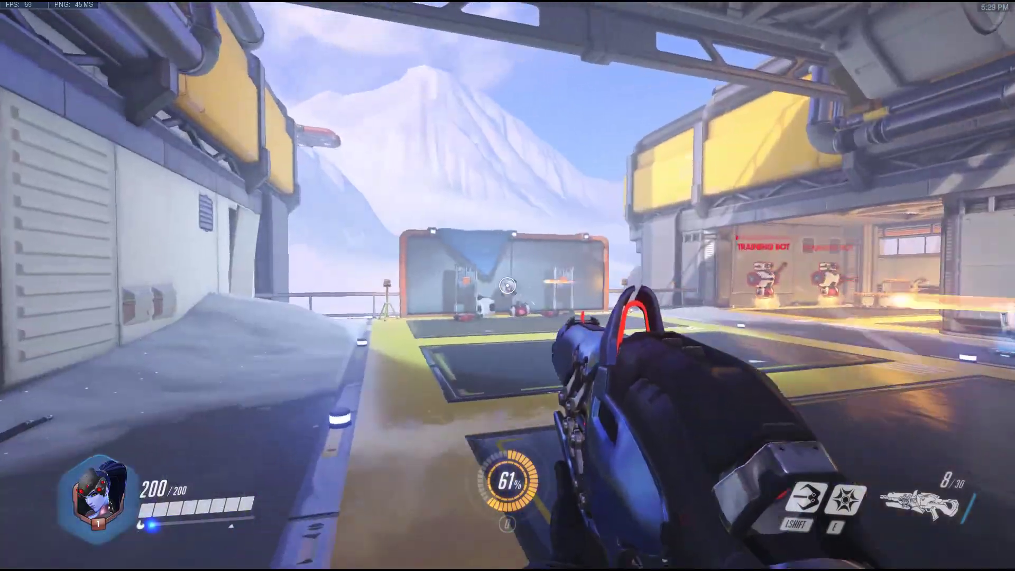
pyautogui.press('w')
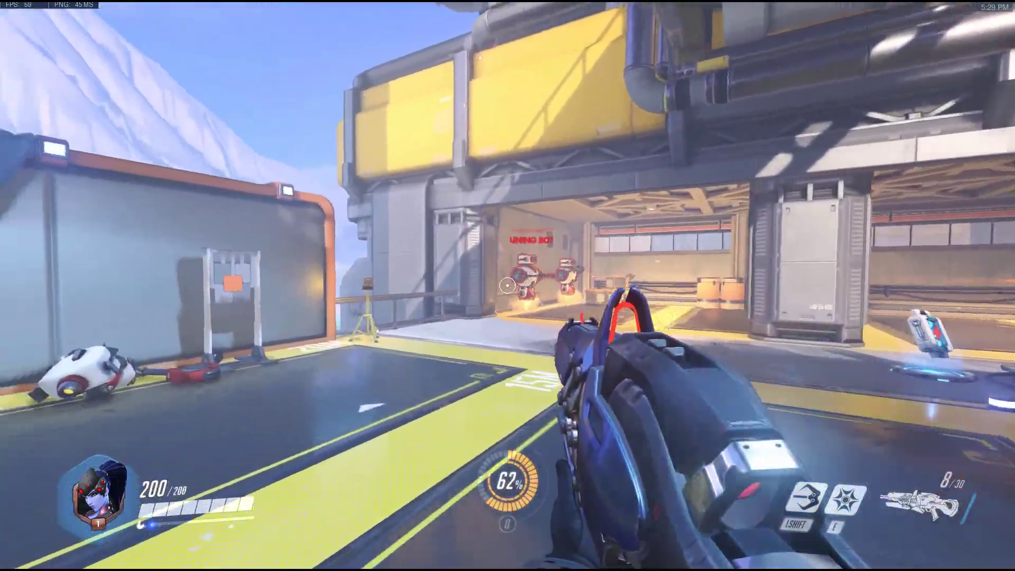
pyautogui.press('w')
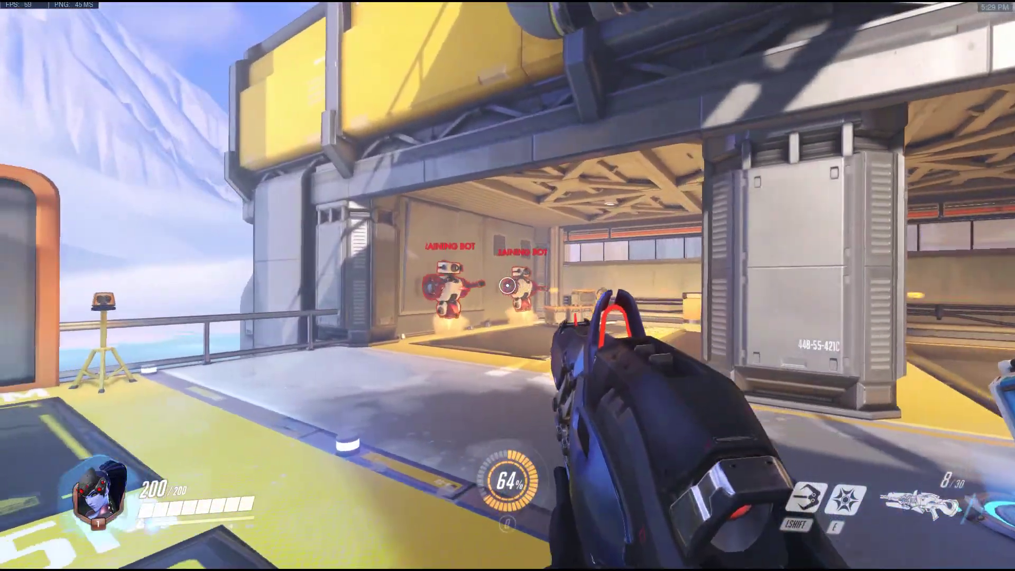
pyautogui.click(507, 286)
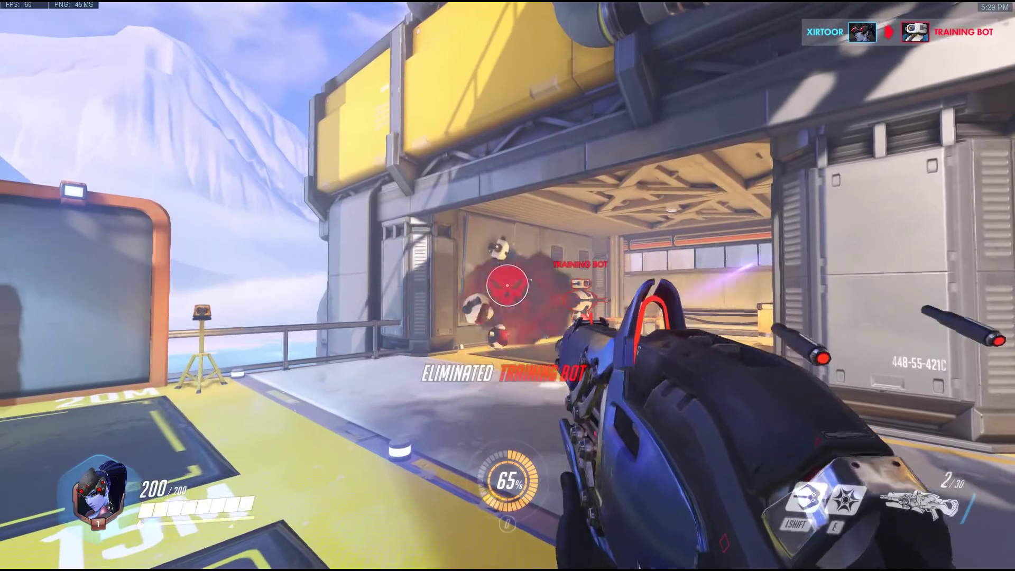
pyautogui.press('w')
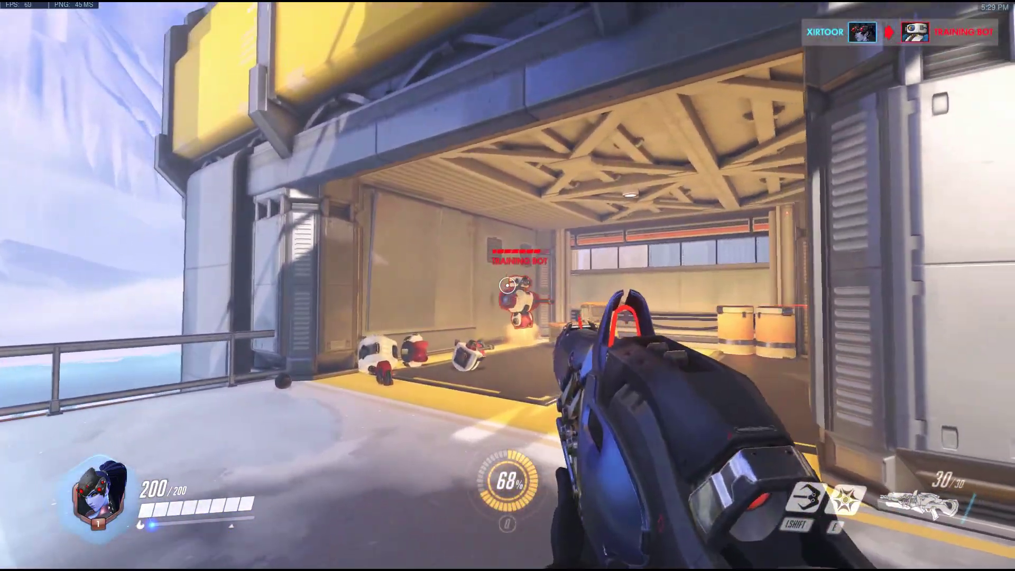
pyautogui.click(508, 286)
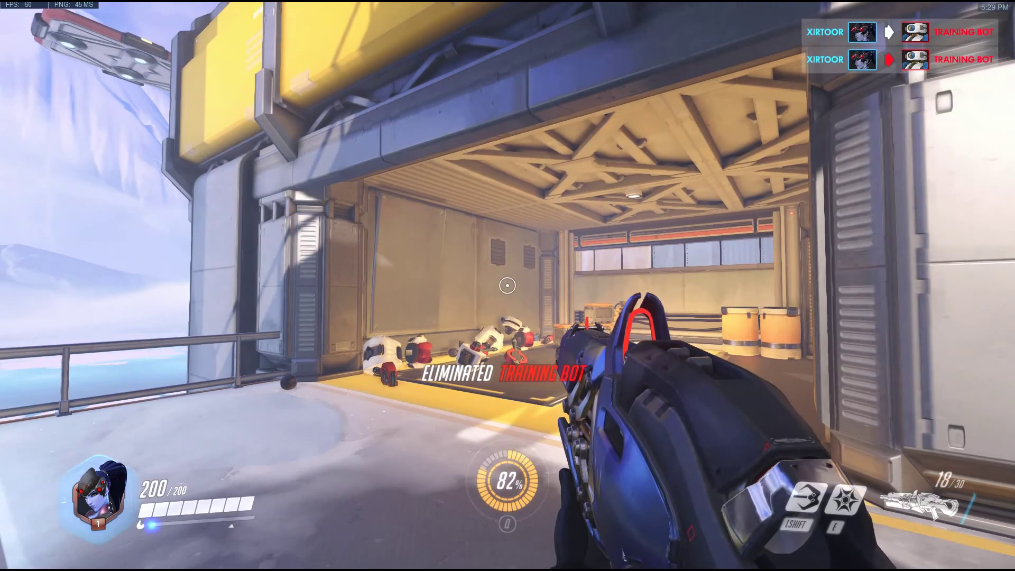
# Step: Scope in to eliminate the balcony bot and another training bot, then turn and back away
pyautogui.rightClick(508, 286)
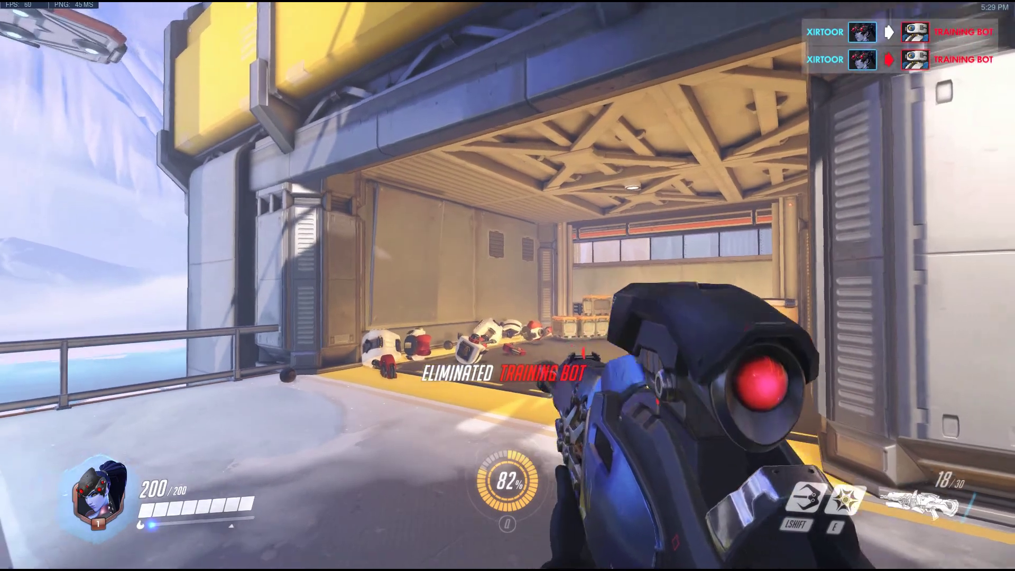
pyautogui.rightClick(508, 286)
pyautogui.rightClick(507, 286)
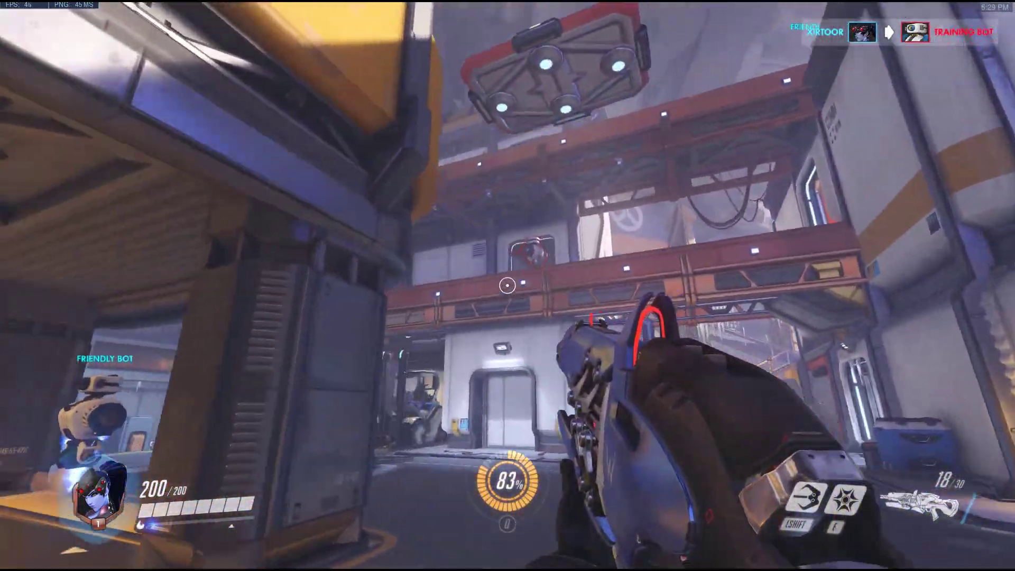
pyautogui.rightClick(508, 286)
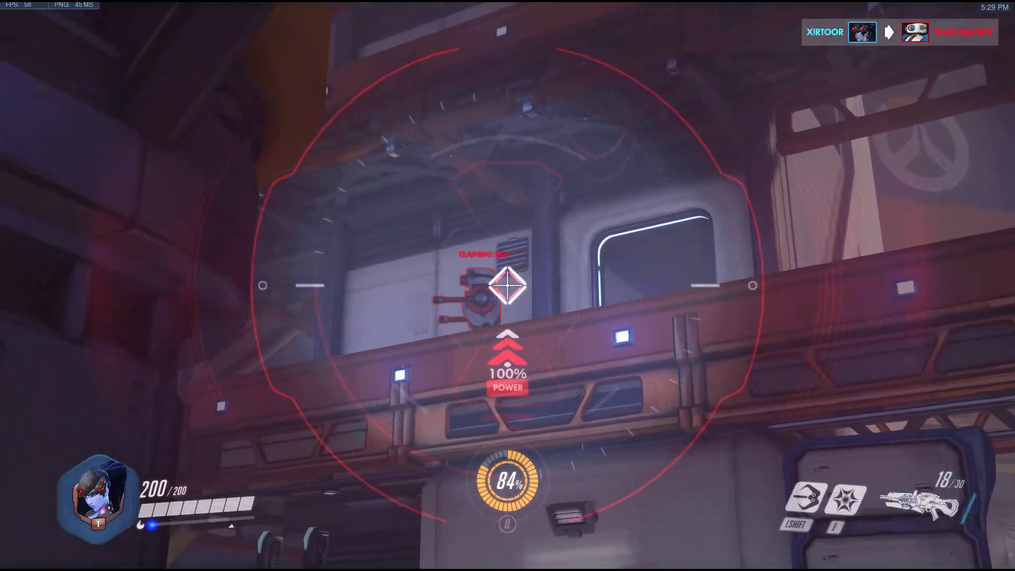
pyautogui.click(507, 286)
pyautogui.rightClick(508, 285)
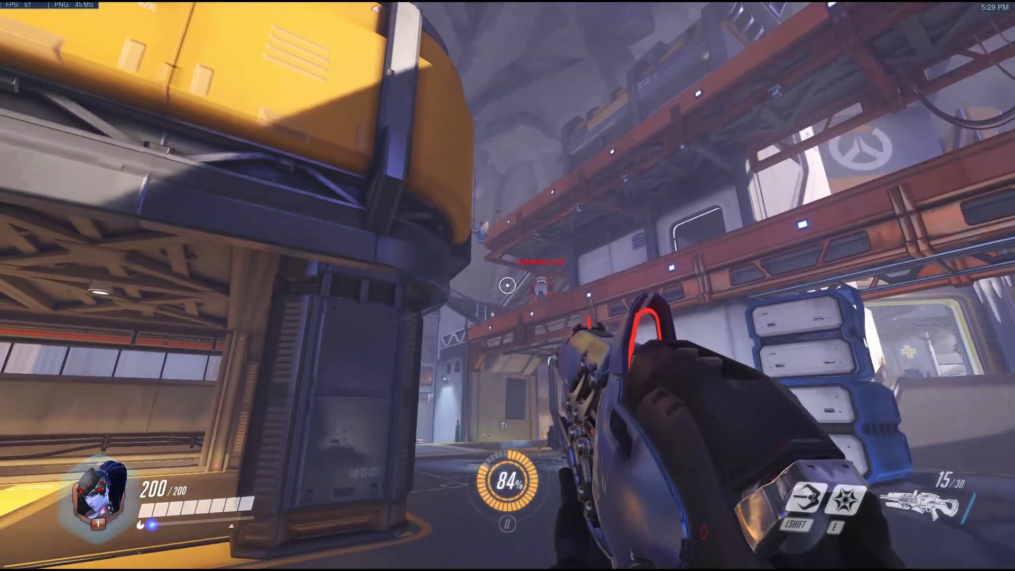
pyautogui.rightClick(508, 286)
pyautogui.click(507, 286)
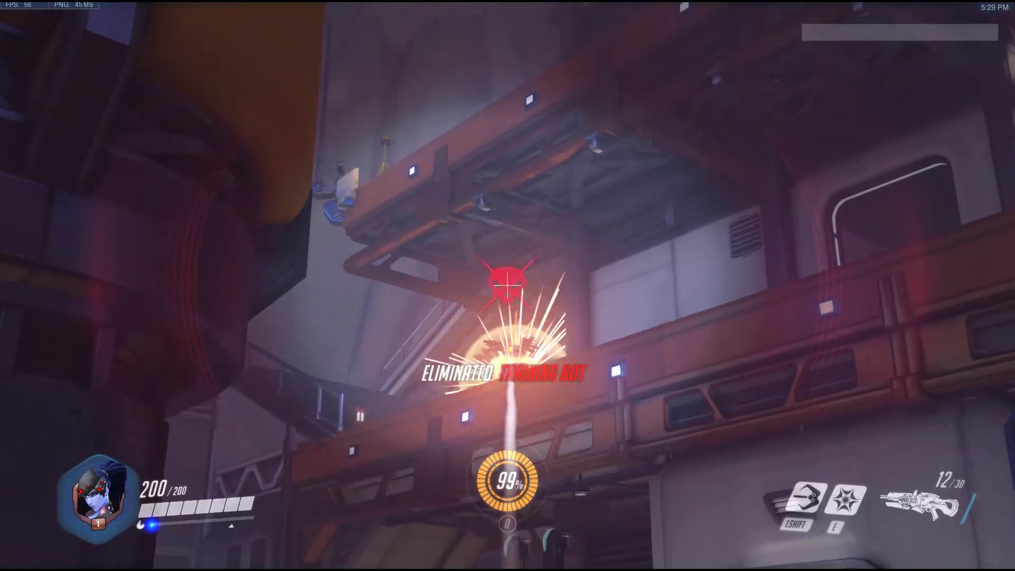
pyautogui.rightClick(508, 286)
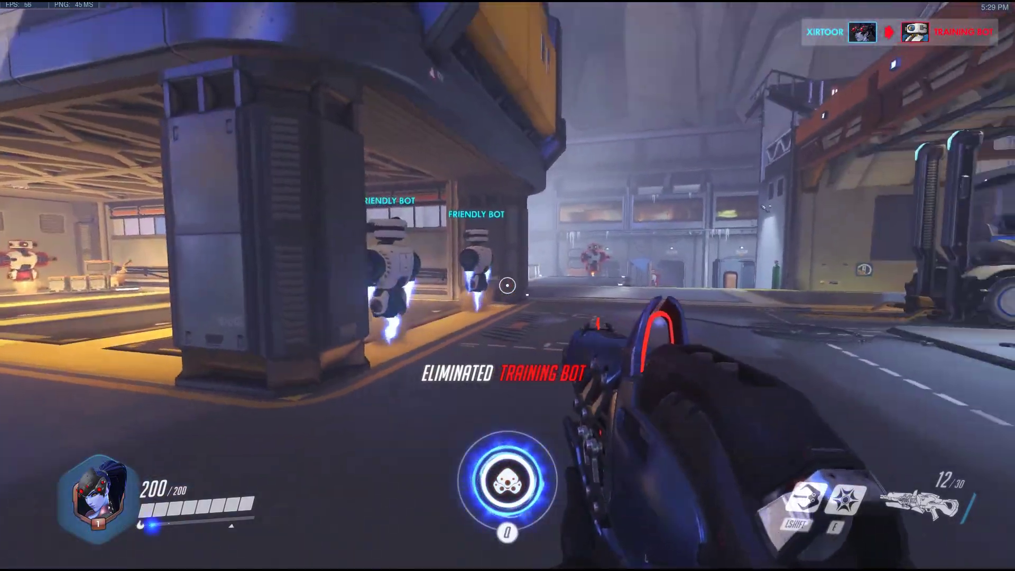
pyautogui.moveTo(507, 286); pyautogui.dragTo(507, 285)
pyautogui.press('s')
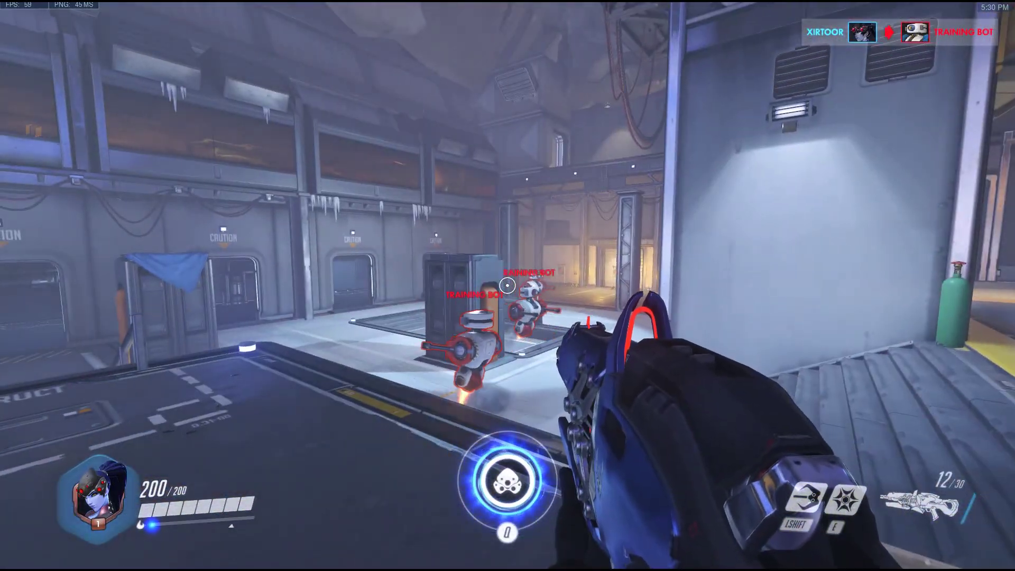
pyautogui.press('d')
# Step: Exit Overwatch to the desktop and close the Battle.net launcher
pyautogui.press('Escape')
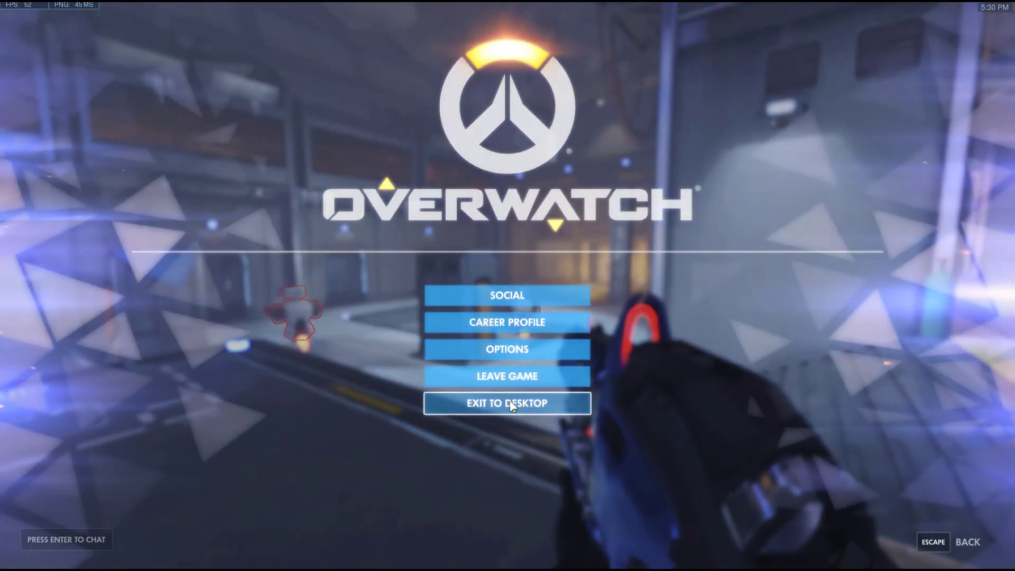
pyautogui.click(500, 406)
pyautogui.click(557, 331)
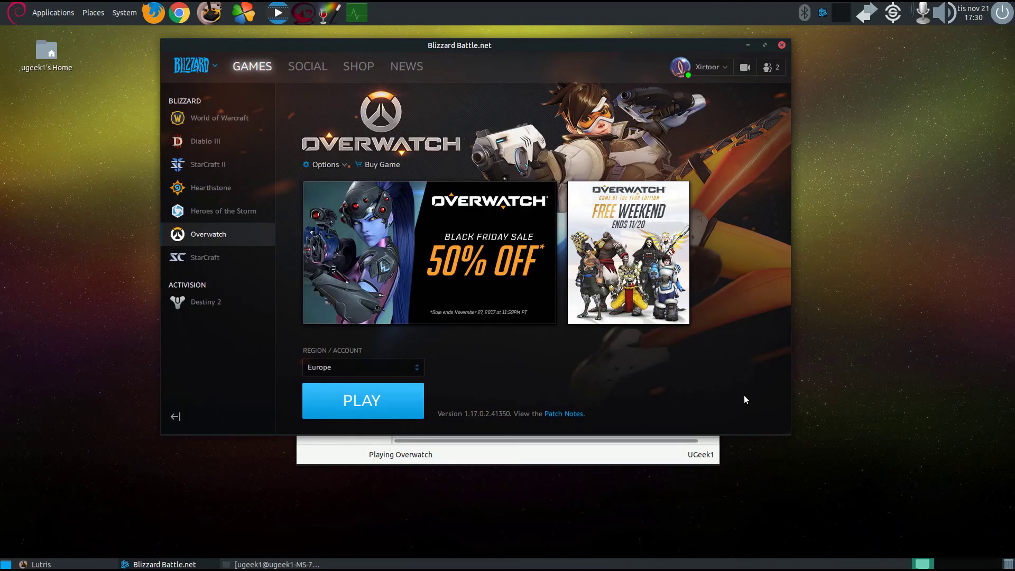
pyautogui.click(782, 45)
# Step: Remove Overwatch from Lutris with 'Remove all data from game folder' checked, and confirm deletion
pyautogui.rightClick(554, 222)
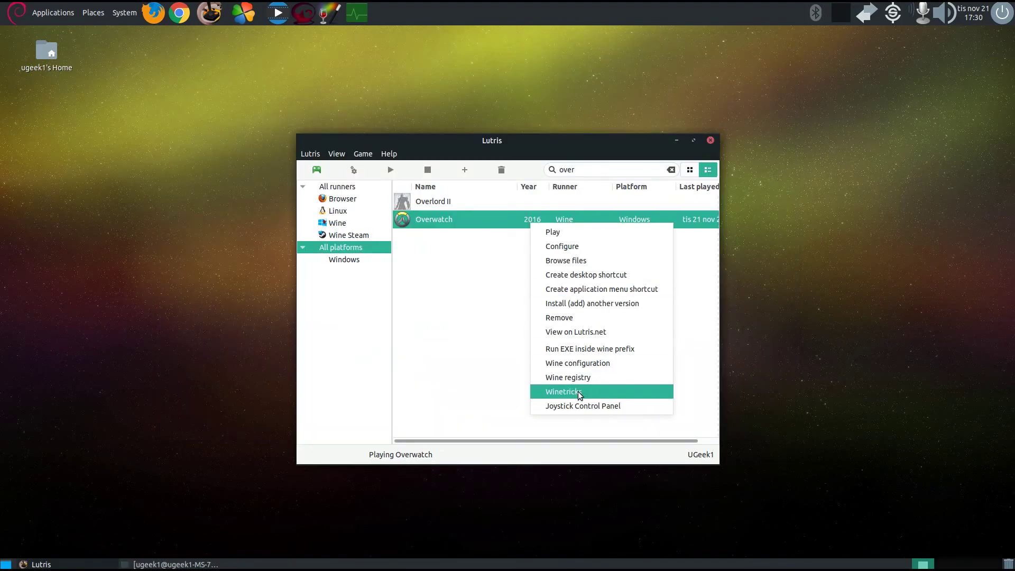
pyautogui.click(604, 329)
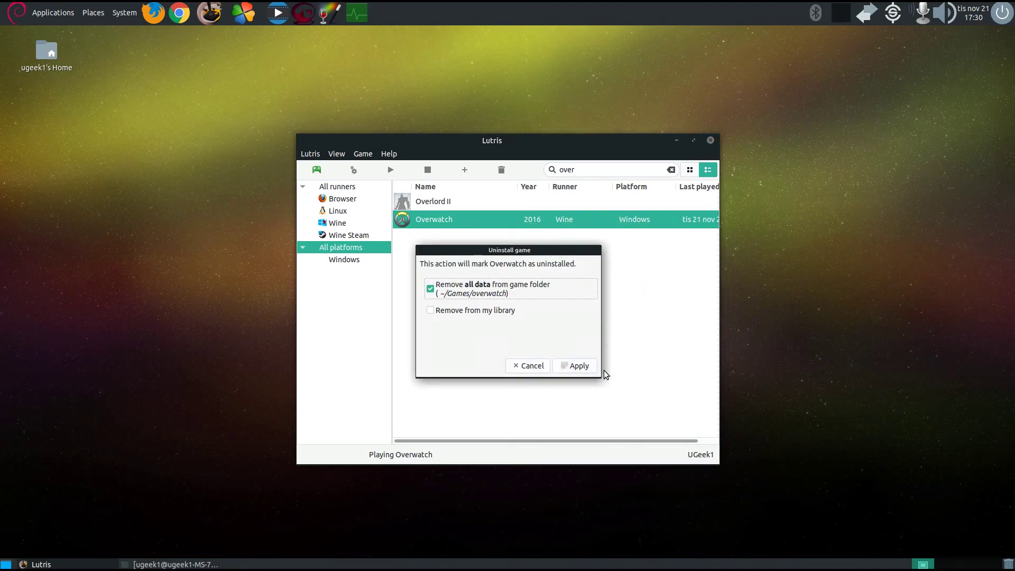
pyautogui.click(580, 369)
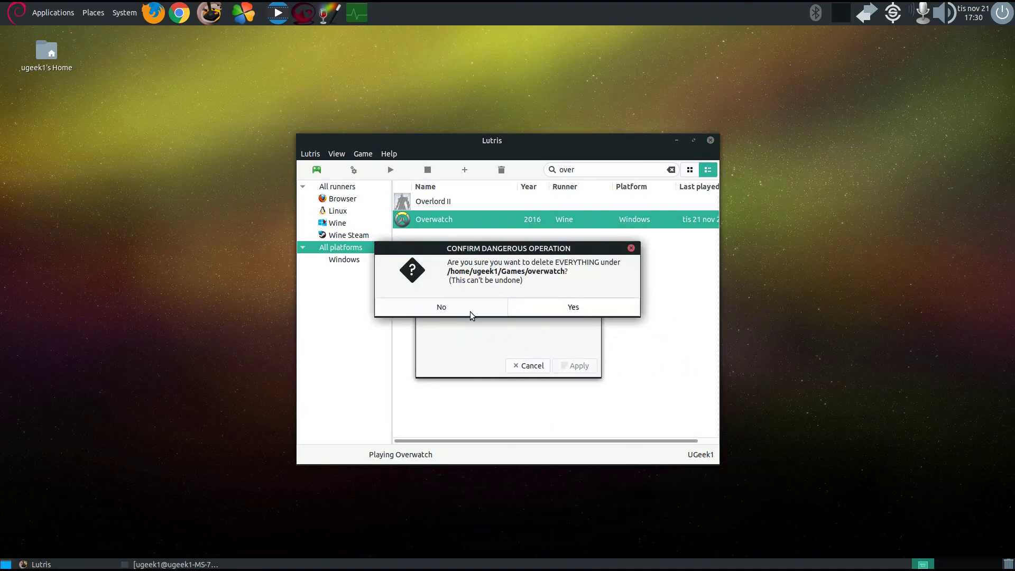
pyautogui.click(564, 309)
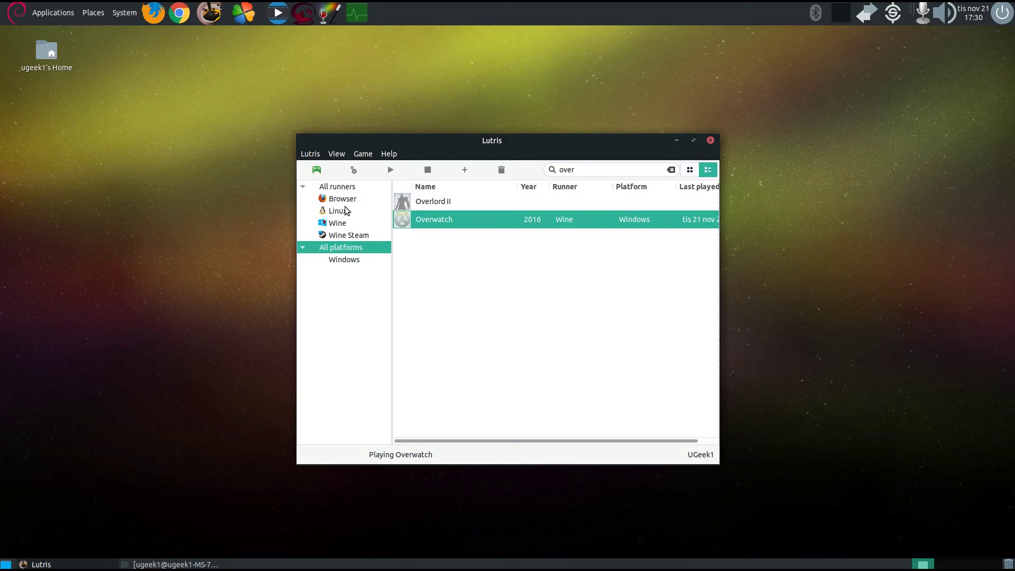
# Step: In Firefox, search 'lutris', open lutris.net and go to My Library (260 games)
pyautogui.moveTo(512, 140); pyautogui.dragTo(533, 111)
pyautogui.click(153, 13)
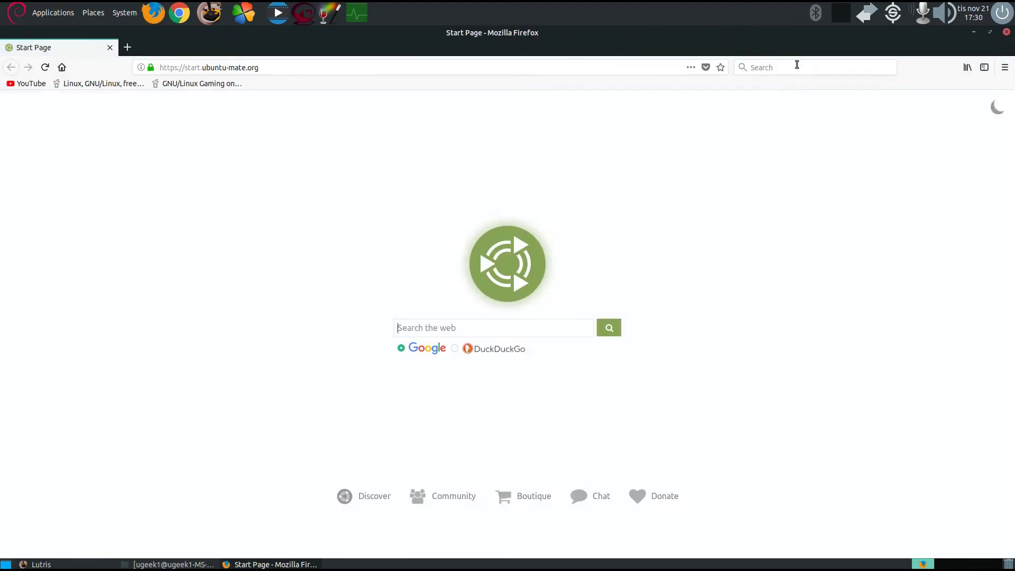
pyautogui.click(797, 65)
pyautogui.write('lutris')
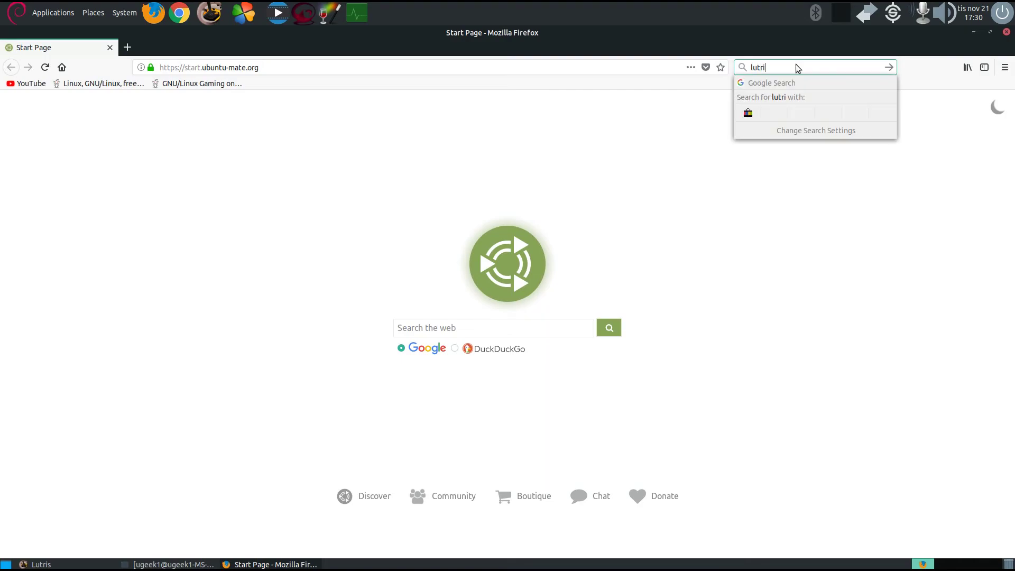
pyautogui.press('Return')
pyautogui.press('Tab')
pyautogui.press('Return')
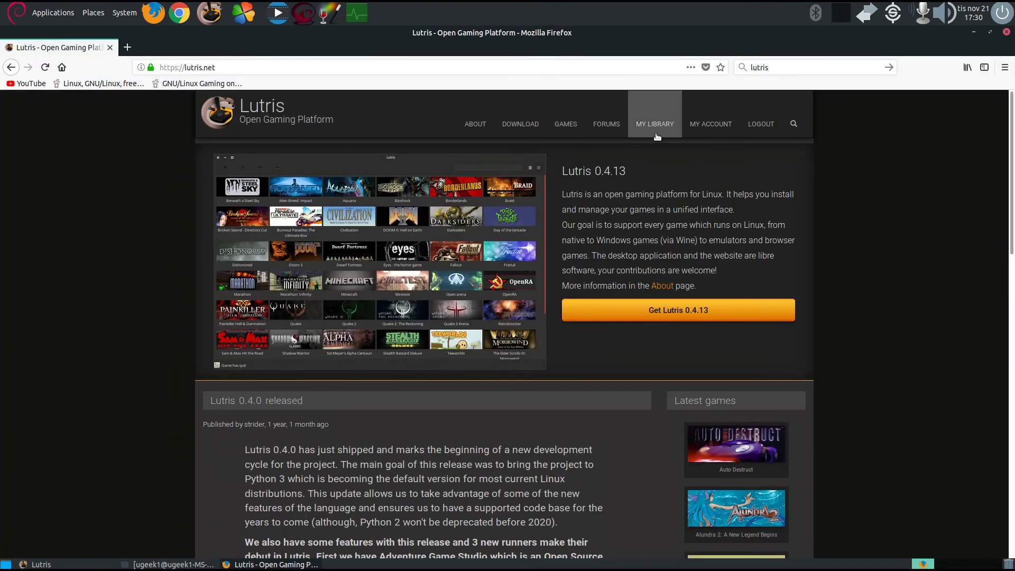
pyautogui.click(658, 126)
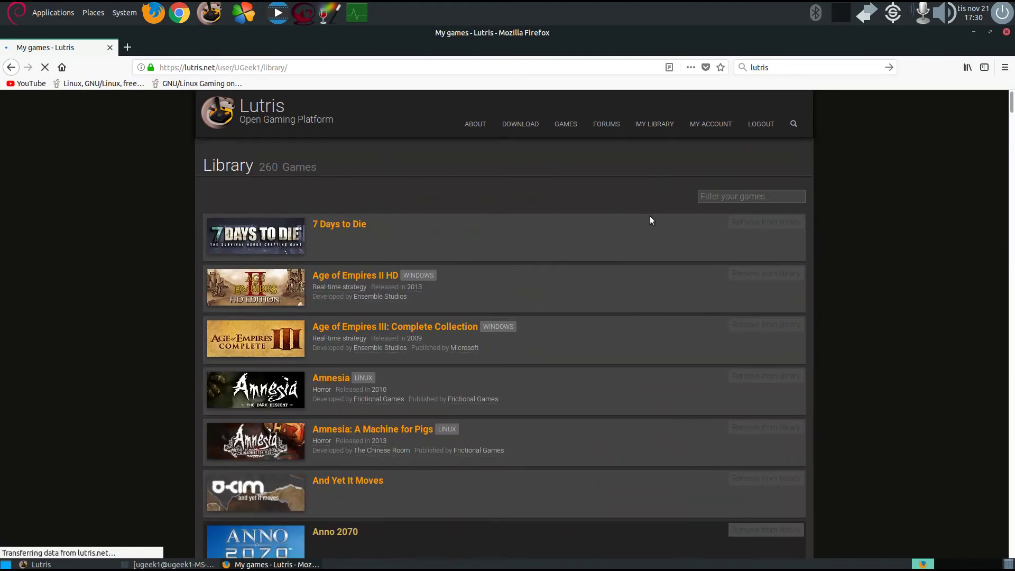
# Step: Back in Lutris, filter the library by 'over' and choose Install on the Overwatch entry
pyautogui.click(972, 33)
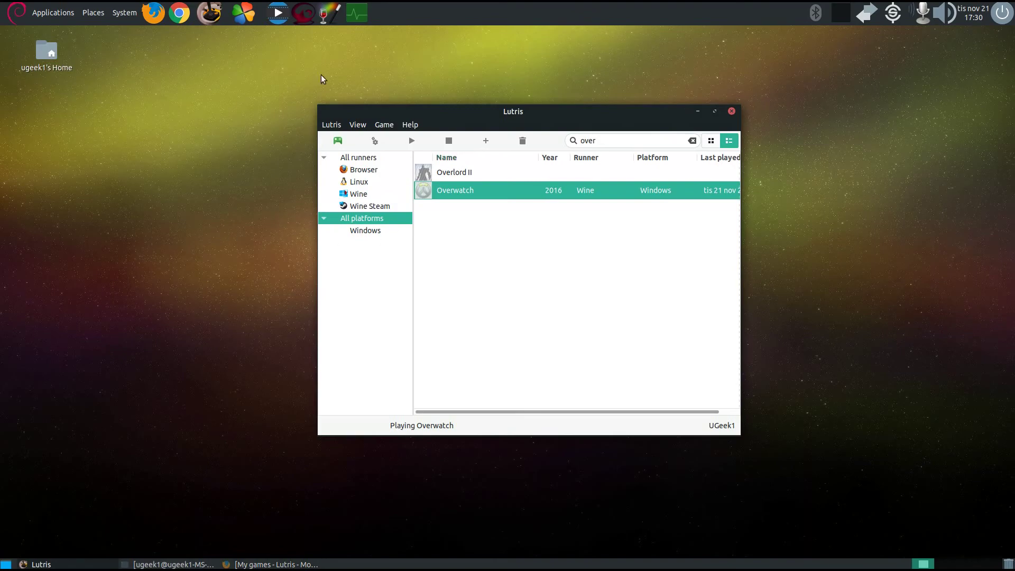
pyautogui.moveTo(570, 115); pyautogui.dragTo(478, 95)
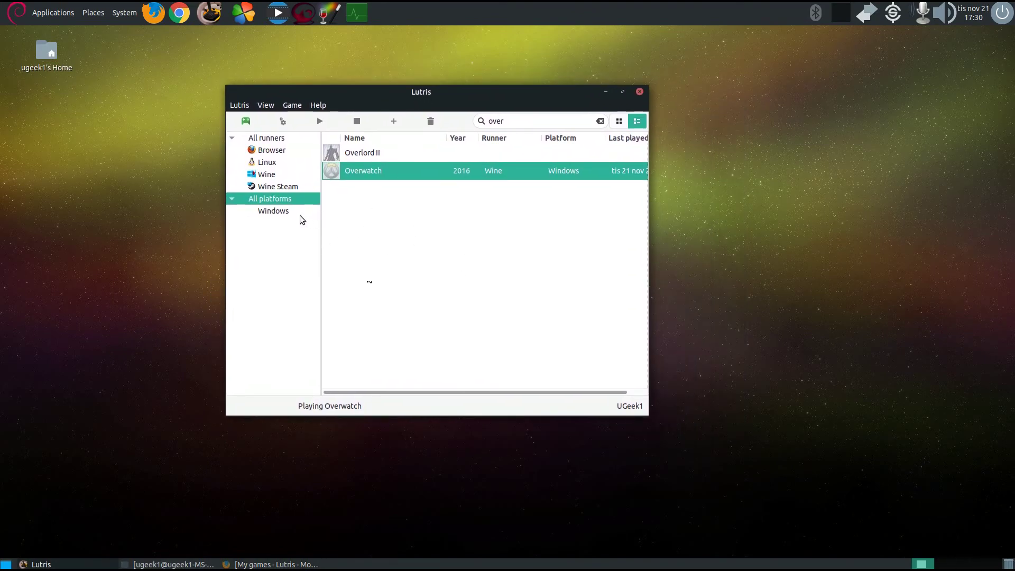
pyautogui.moveTo(543, 124); pyautogui.dragTo(466, 116)
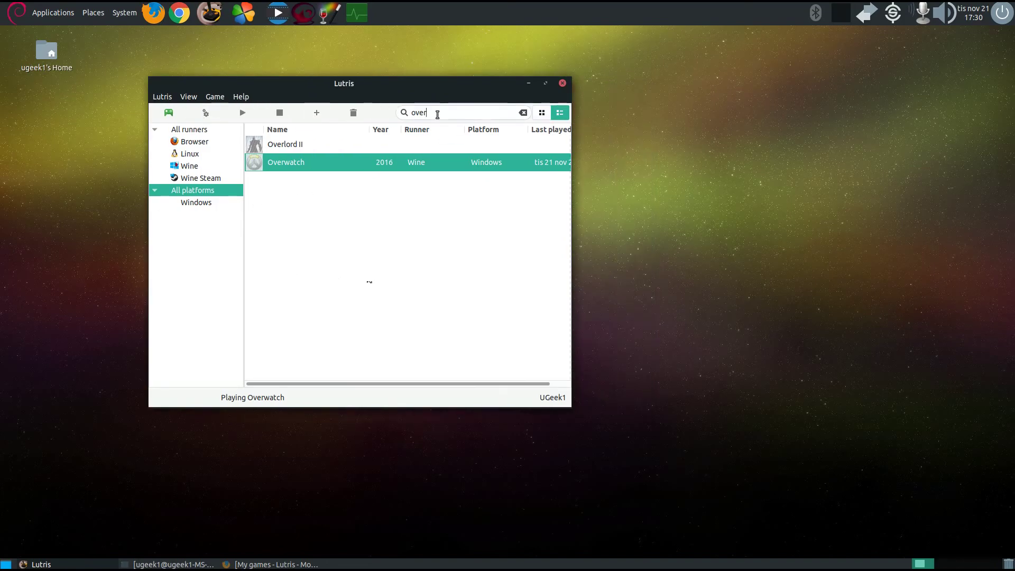
pyautogui.doubleClick(438, 113)
pyautogui.write('over')
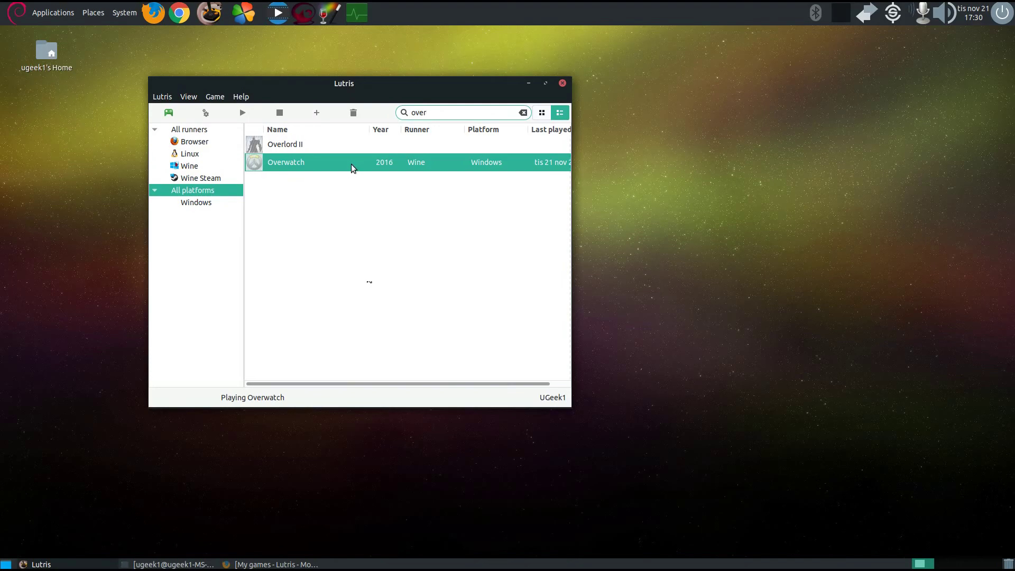
pyautogui.rightClick(355, 166)
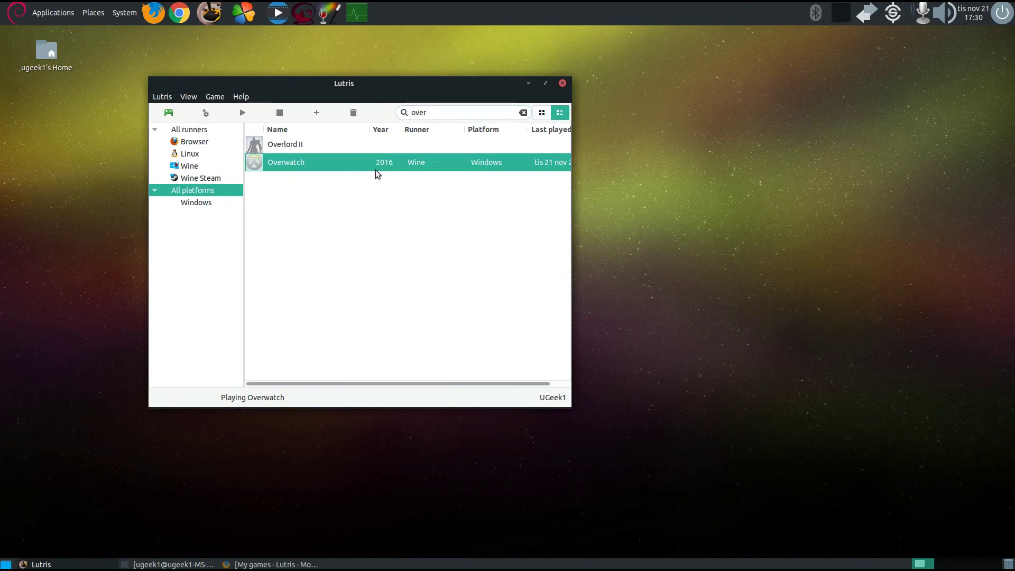
pyautogui.click(377, 171)
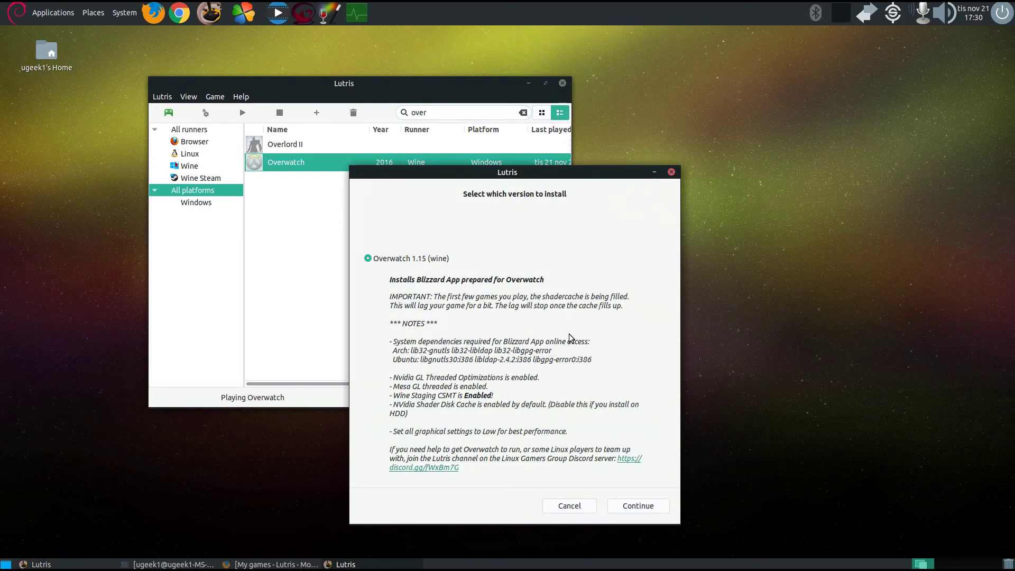
# Step: Accept the Overwatch 1.15 (wine) version and install it to the default folder
pyautogui.click(656, 510)
pyautogui.click(630, 415)
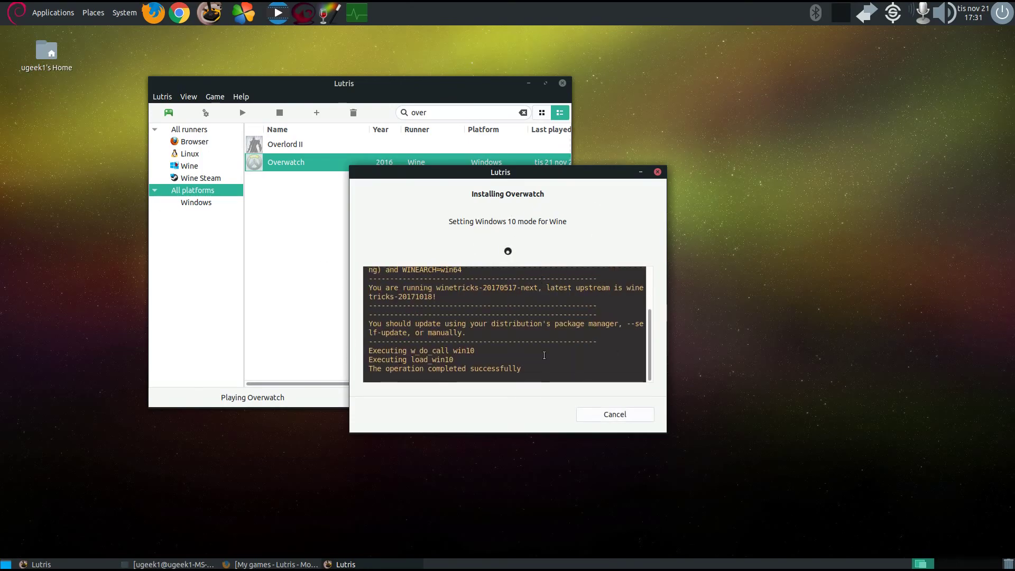
pyautogui.moveTo(556, 178); pyautogui.dragTo(745, 153)
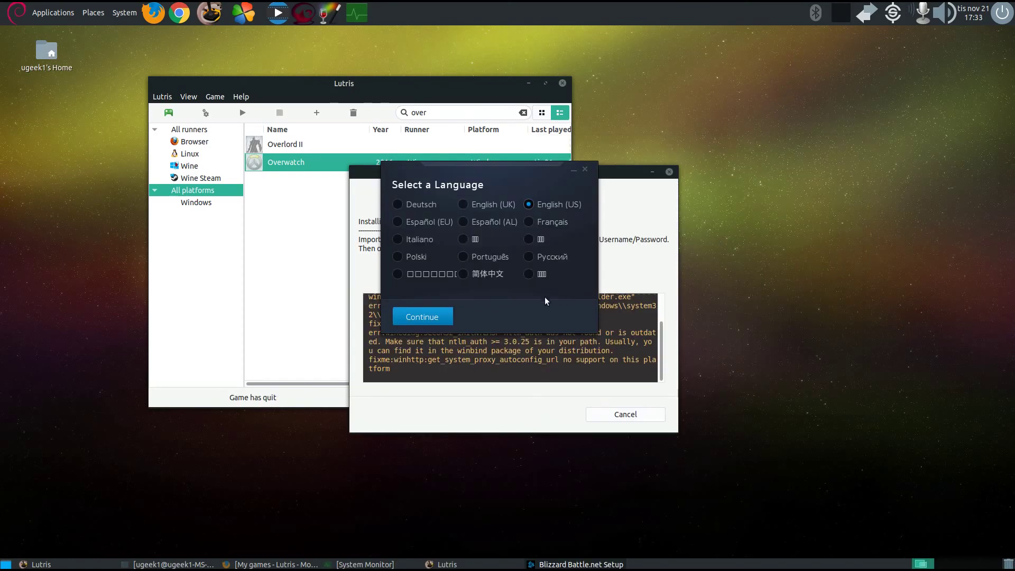
# Step: Keep English (US) and install Battle.net to the default Program Files location
pyautogui.click(422, 317)
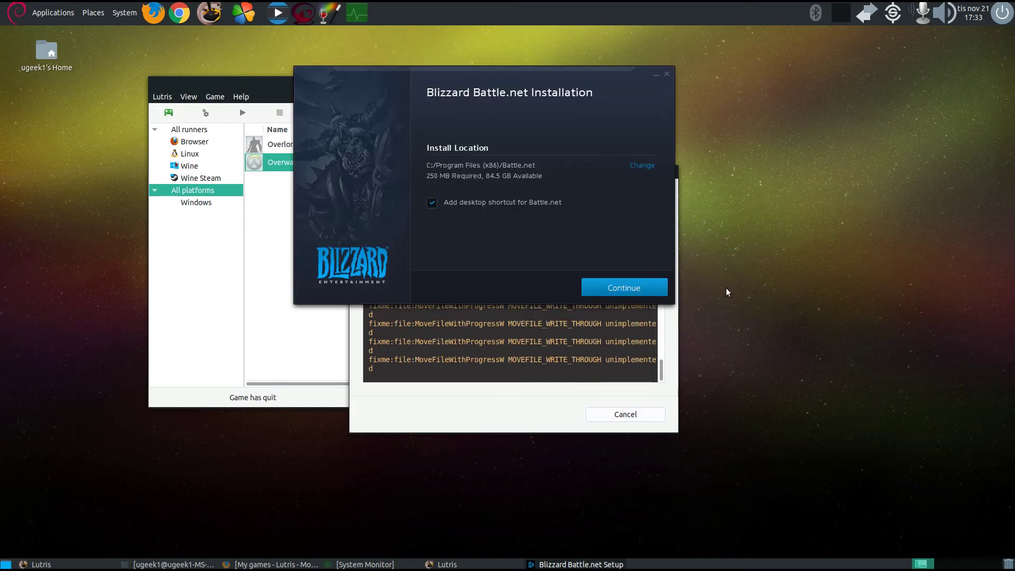
pyautogui.click(648, 288)
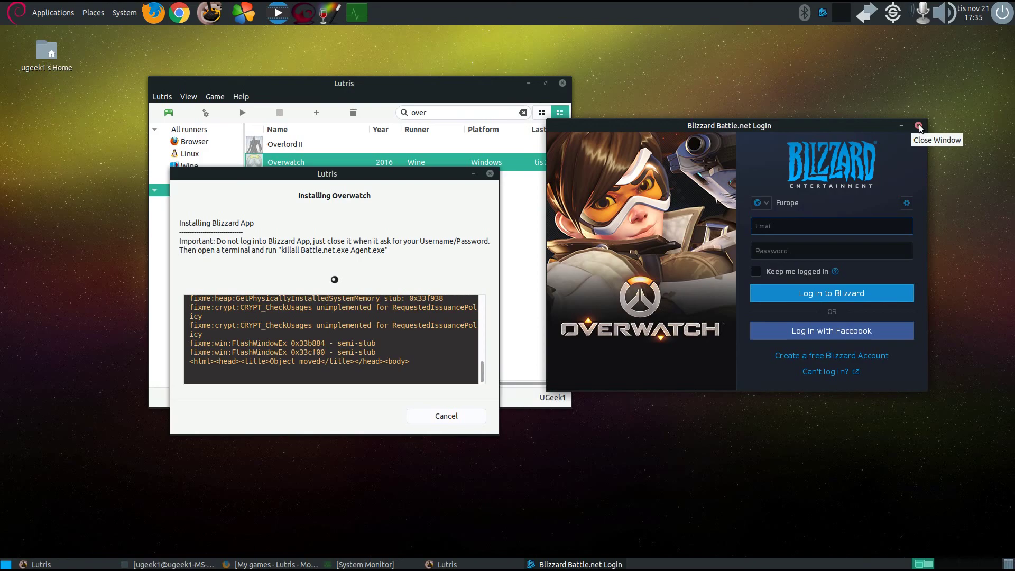
# Step: Close the Battle.net login and run 'killall Battle.net.exe Agent.exe' in MATE Terminal
pyautogui.click(919, 127)
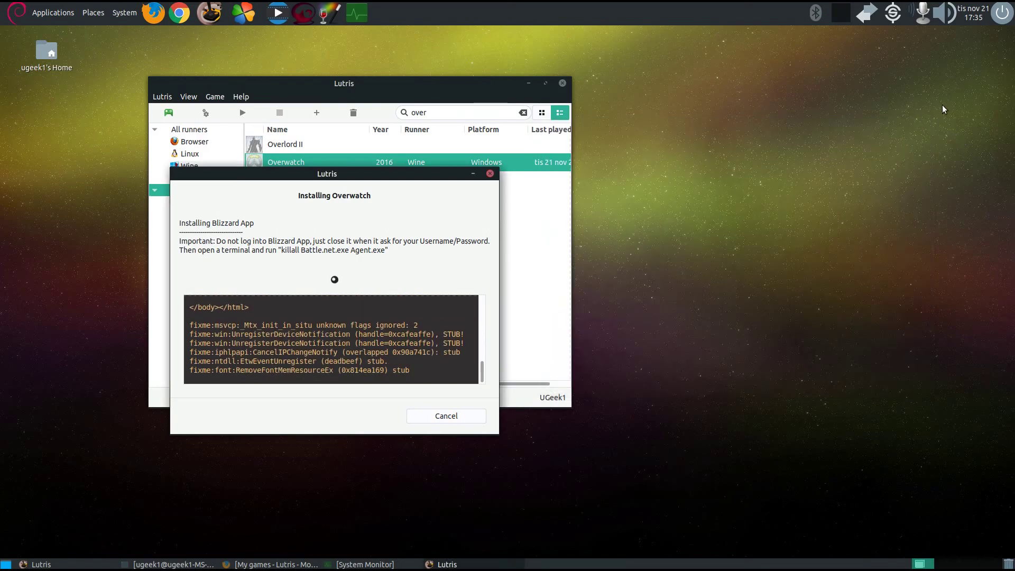
pyautogui.hotkey('ctrl', 'space')
pyautogui.write('ter')
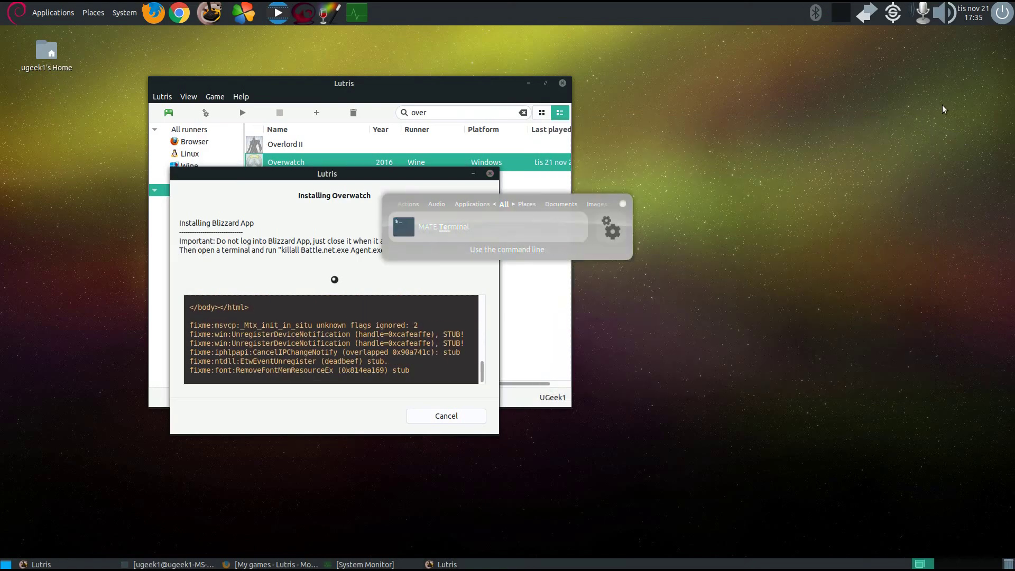
pyautogui.press('Return')
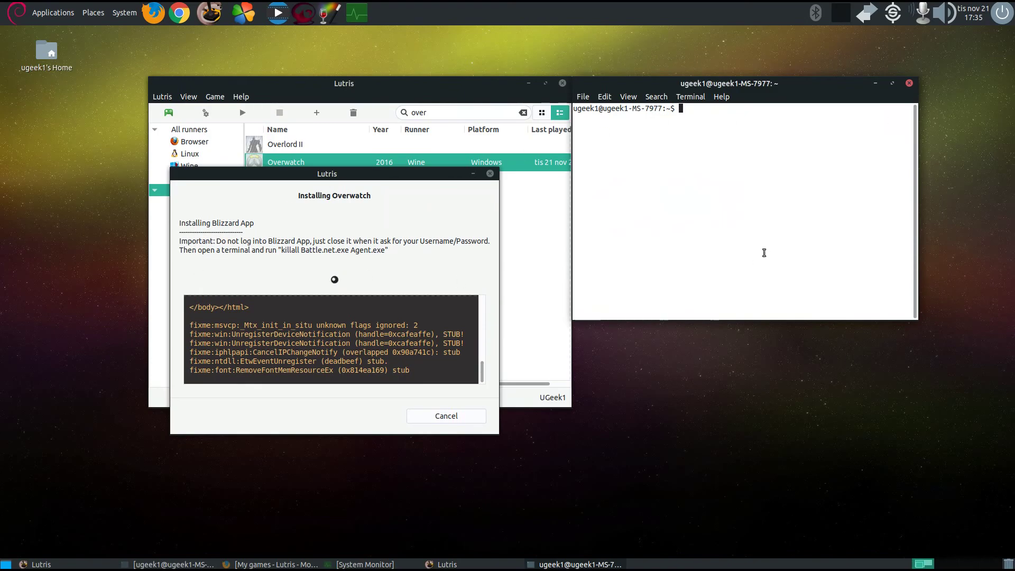
pyautogui.write('killall Battl')
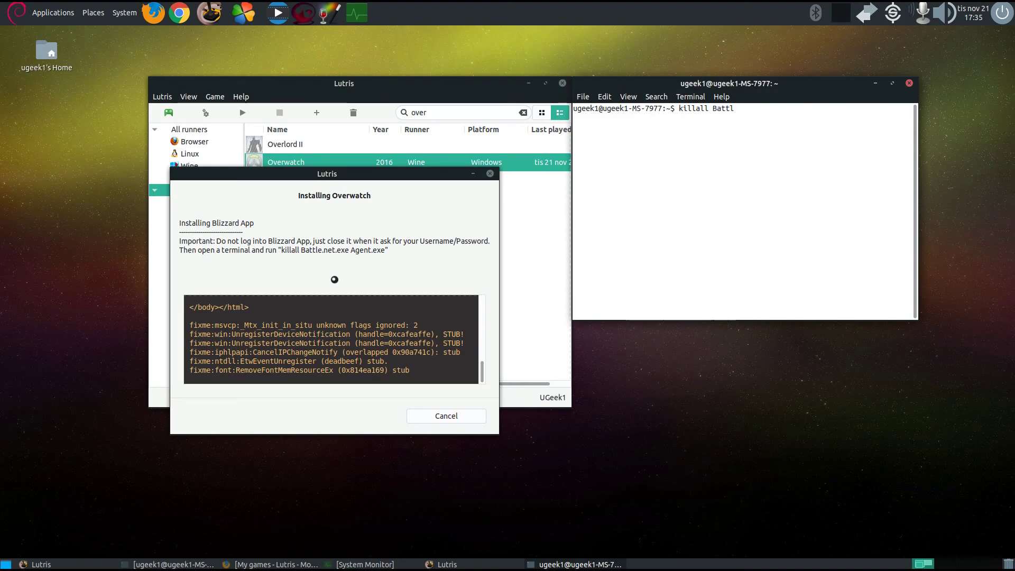
pyautogui.write('e.net')
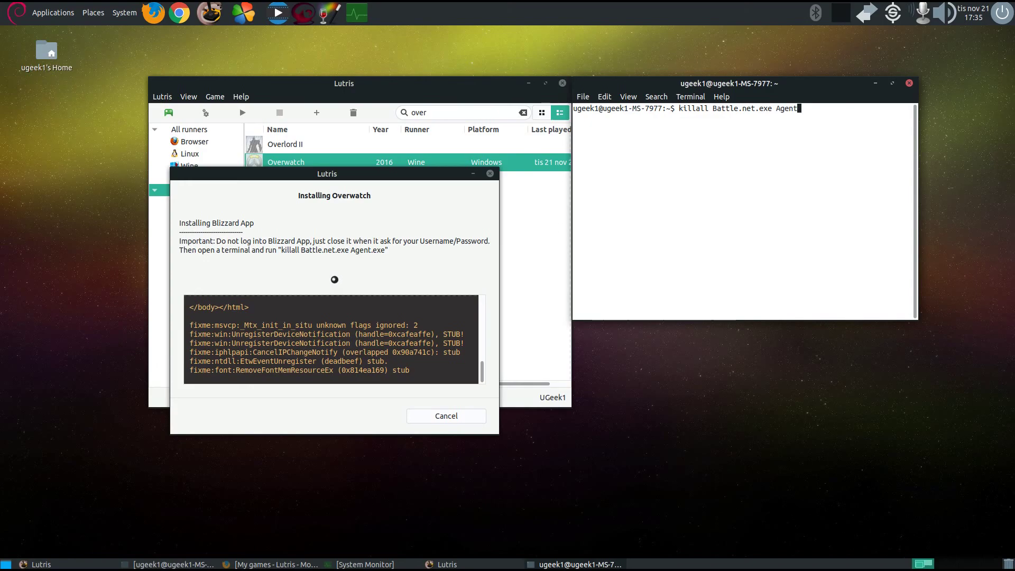
pyautogui.write('.exe')
pyautogui.press('Return')
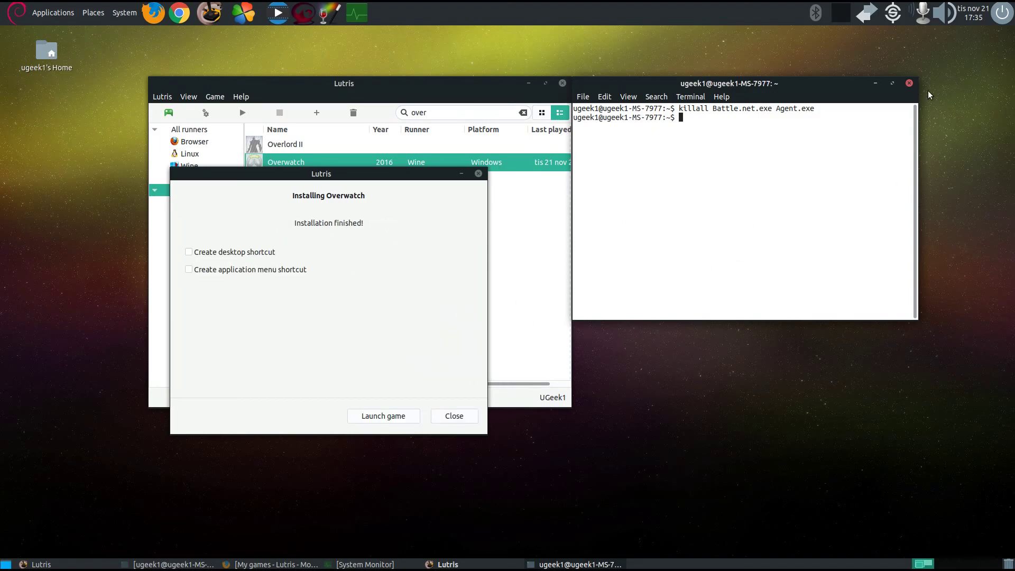
# Step: Close the terminal and finished installer, glance at the new Overwatch's Configure dialog, and cancel it
pyautogui.click(910, 84)
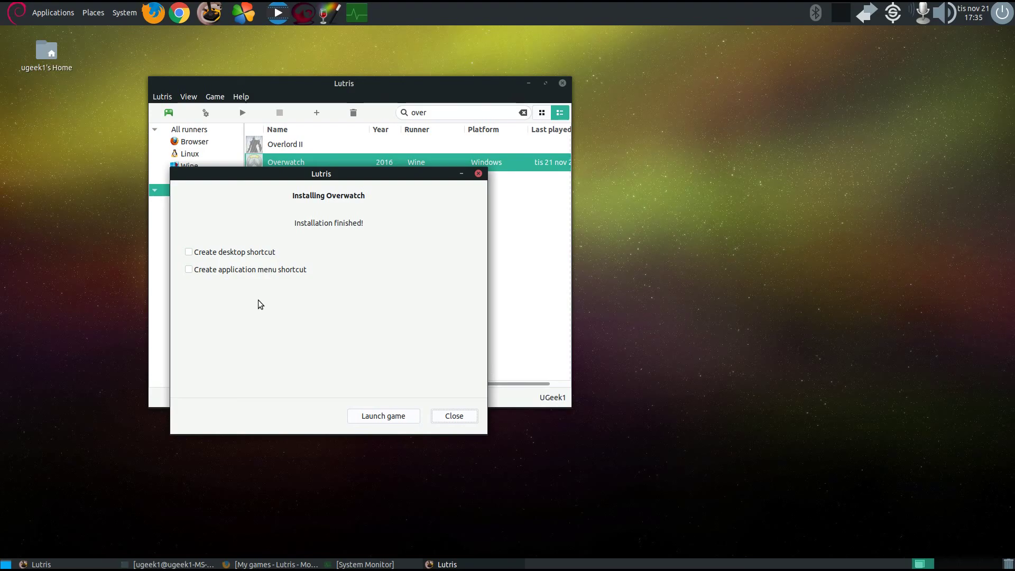
pyautogui.click(465, 421)
pyautogui.rightClick(354, 181)
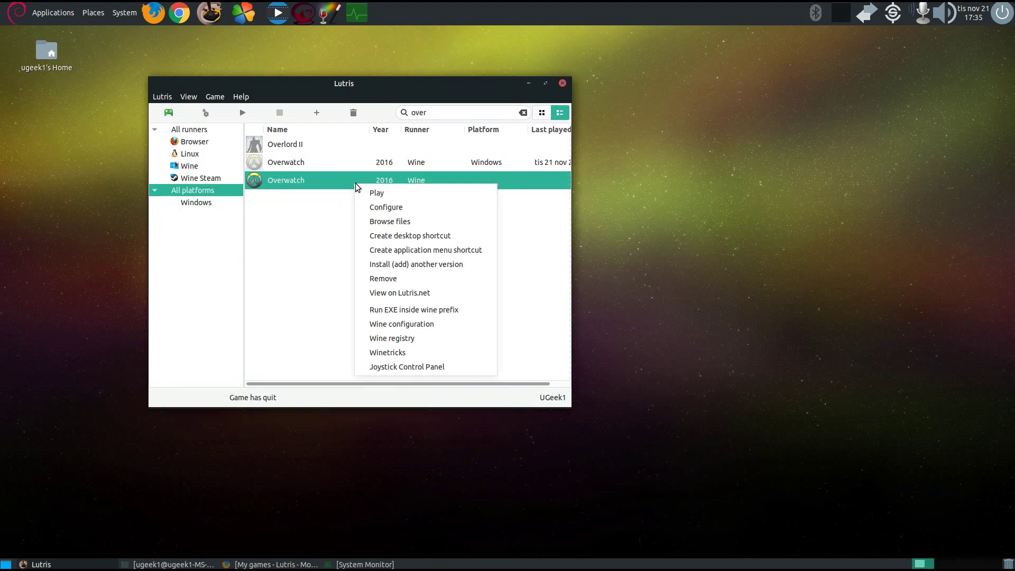
pyautogui.click(442, 209)
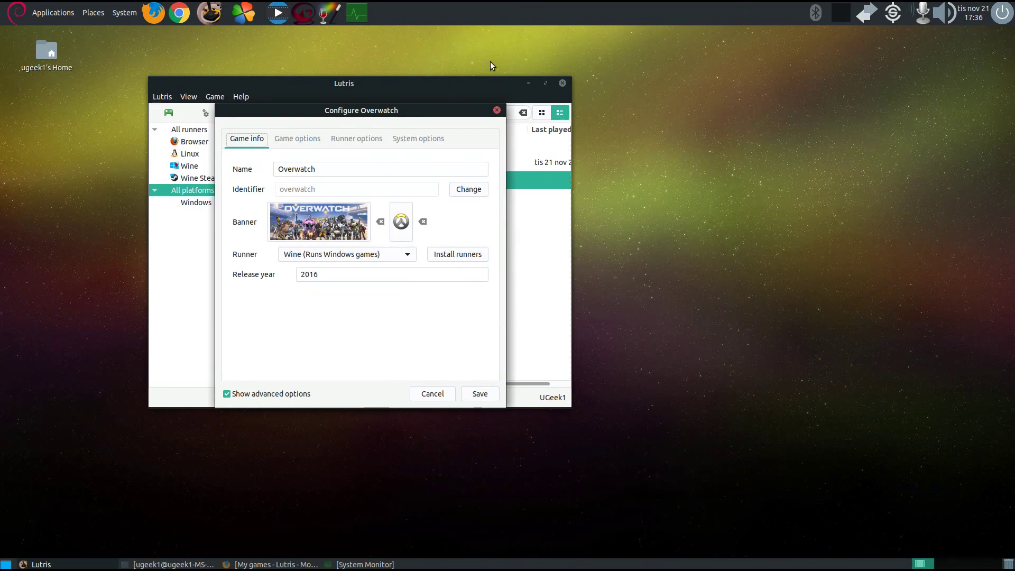
pyautogui.click(497, 110)
pyautogui.rightClick(409, 186)
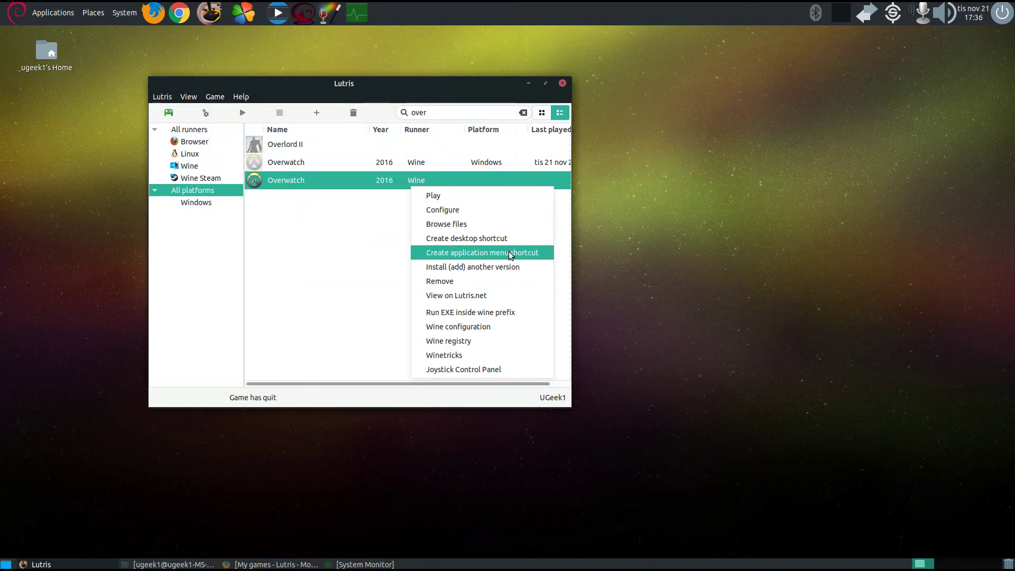
# Step: Open Wine configuration for the new Overwatch, browse Libraries, Graphics, Desktop Integration, About, Staging, then close
pyautogui.click(509, 326)
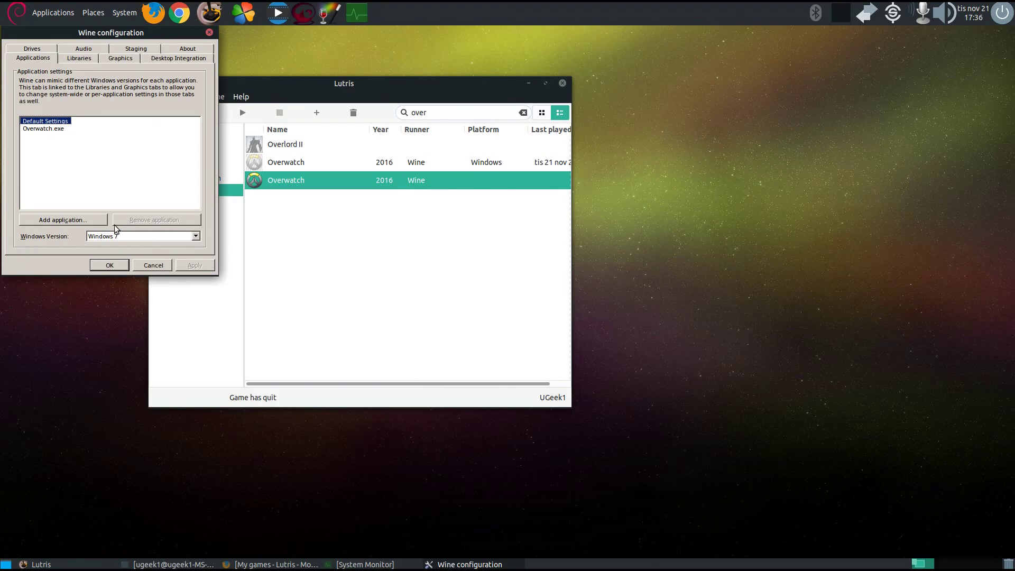
pyautogui.click(82, 58)
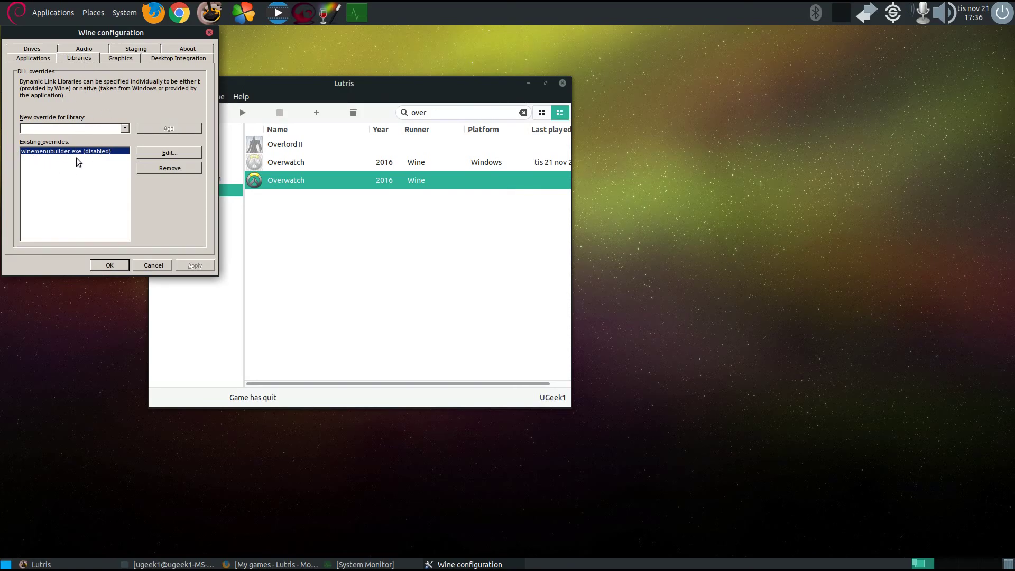
pyautogui.click(121, 58)
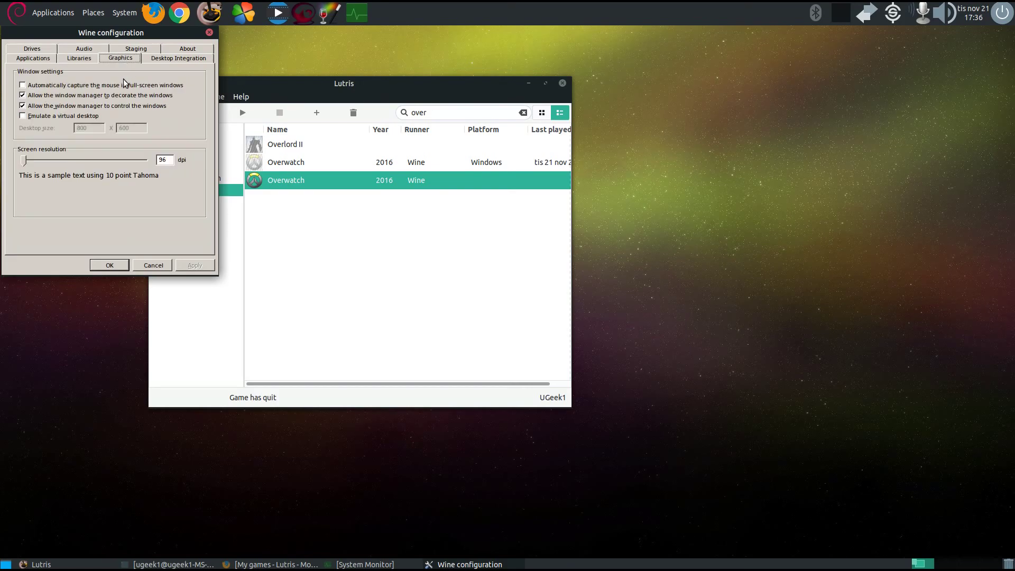
pyautogui.click(182, 58)
pyautogui.click(187, 49)
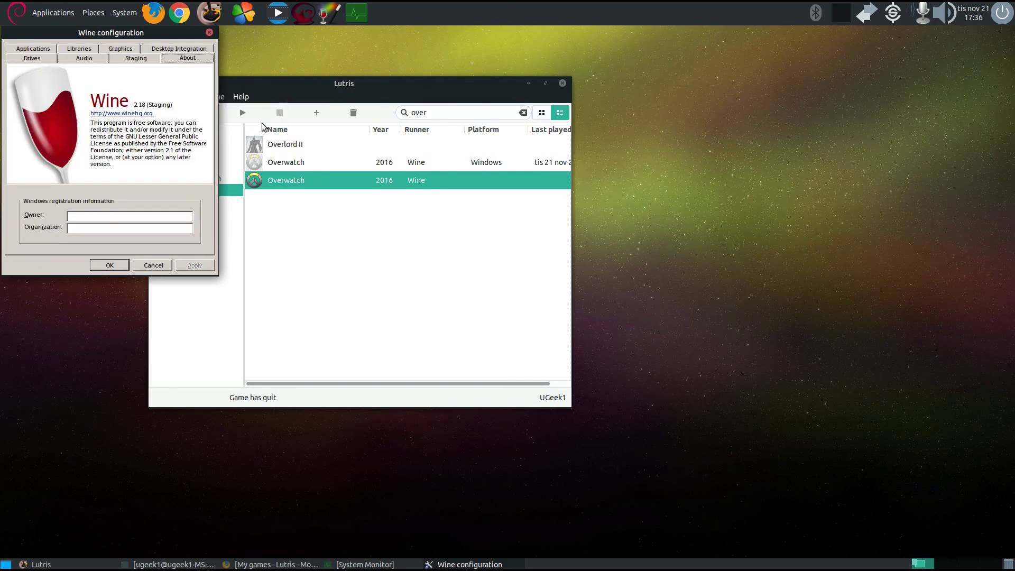
pyautogui.click(138, 58)
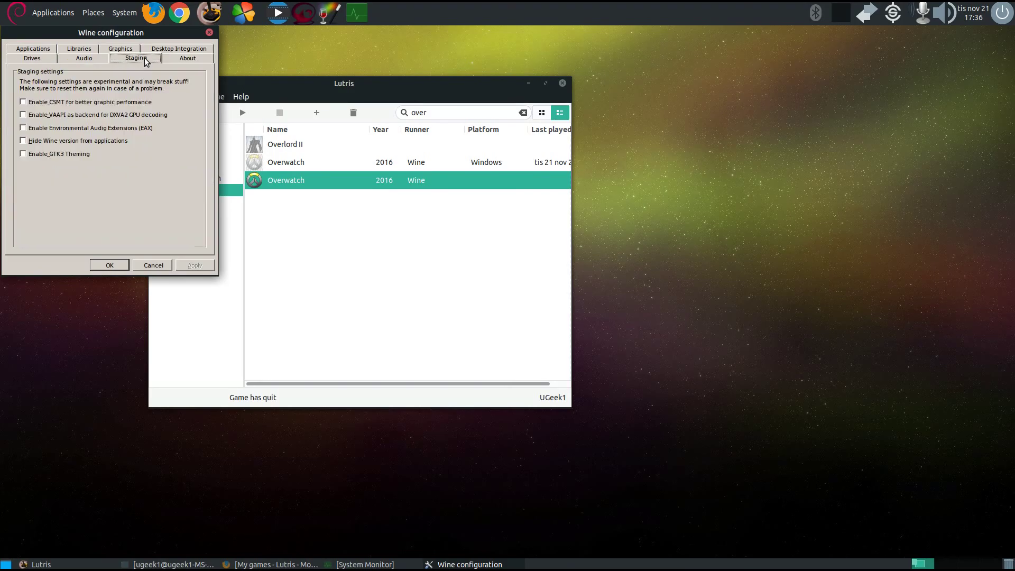
pyautogui.click(209, 33)
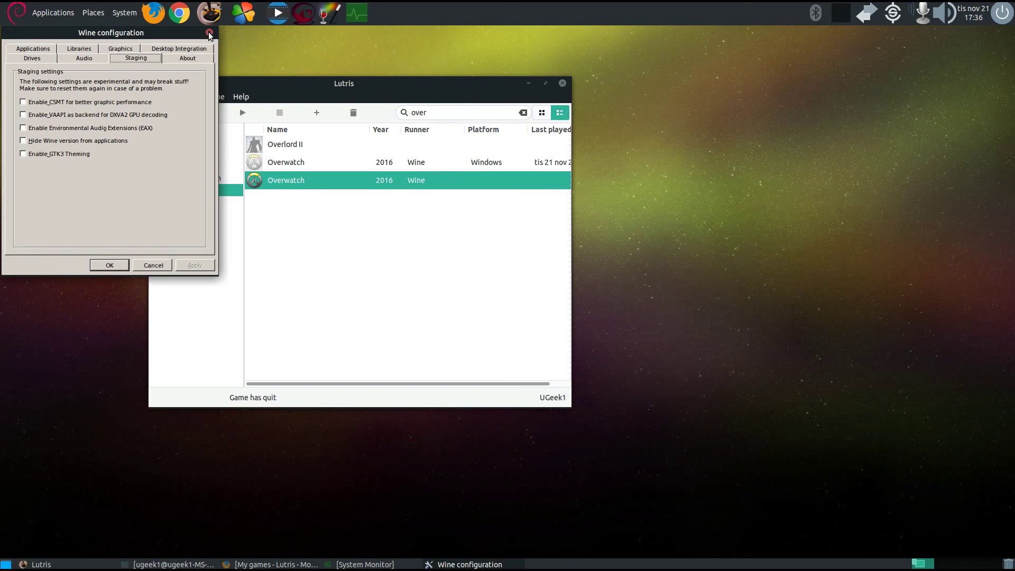